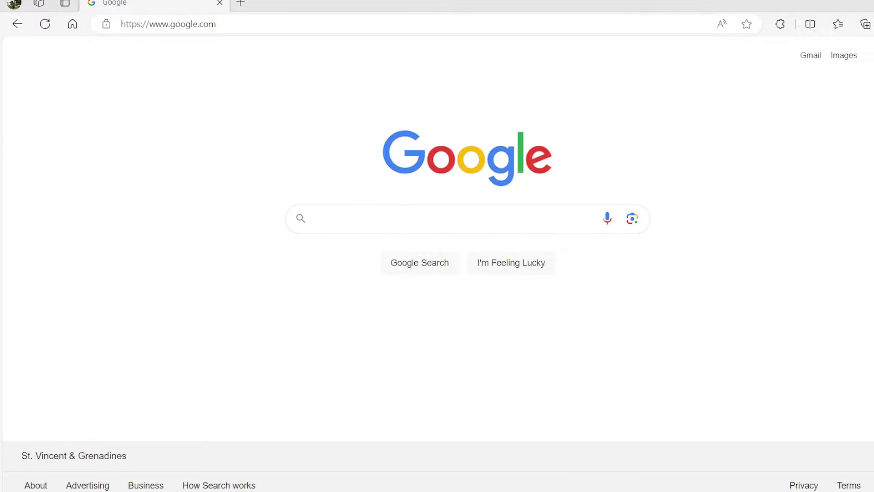
Search Google for 'easycpdlc' and view the Beta 0.2.0.0 release on the EasyCPDLC GitHub releases page.
left_click(718, 139)
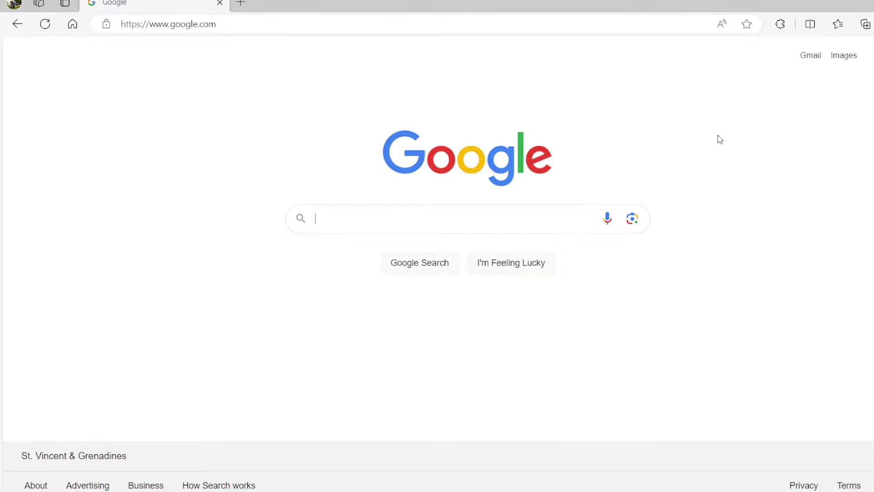
type("easyc")
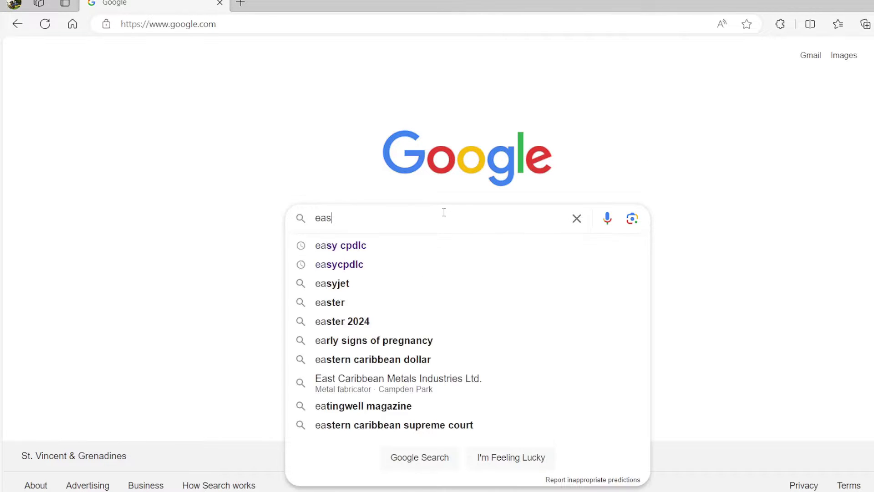
left_click(351, 246)
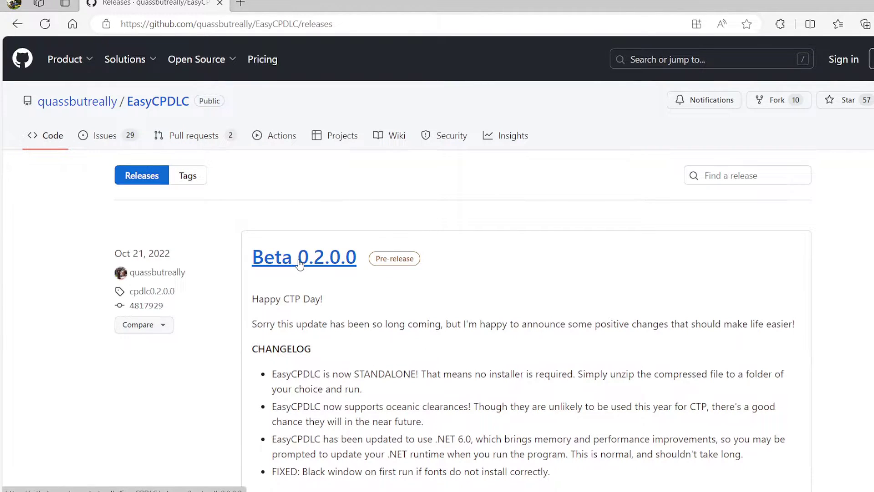
left_click(312, 265)
key("alt+Left")
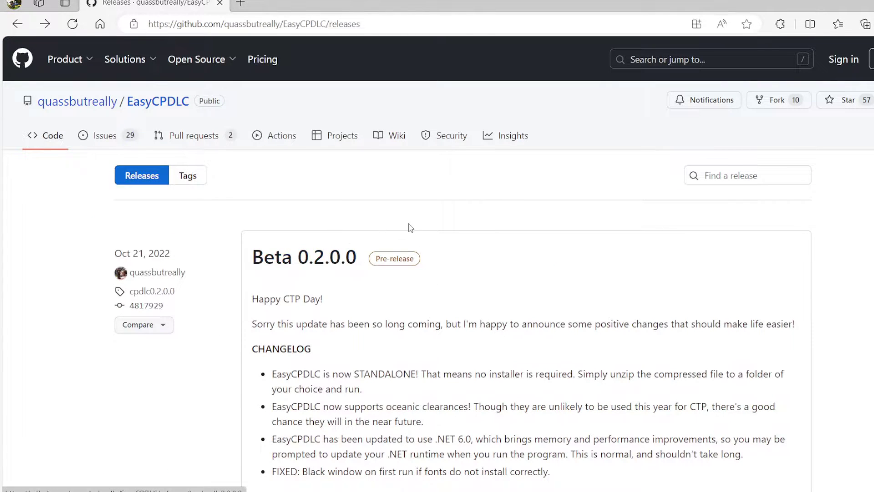
Run EasyCPDLC as administrator from the EasyCPDLC0.2.0.0 folder in File Explorer.
mouse_move(332, 491)
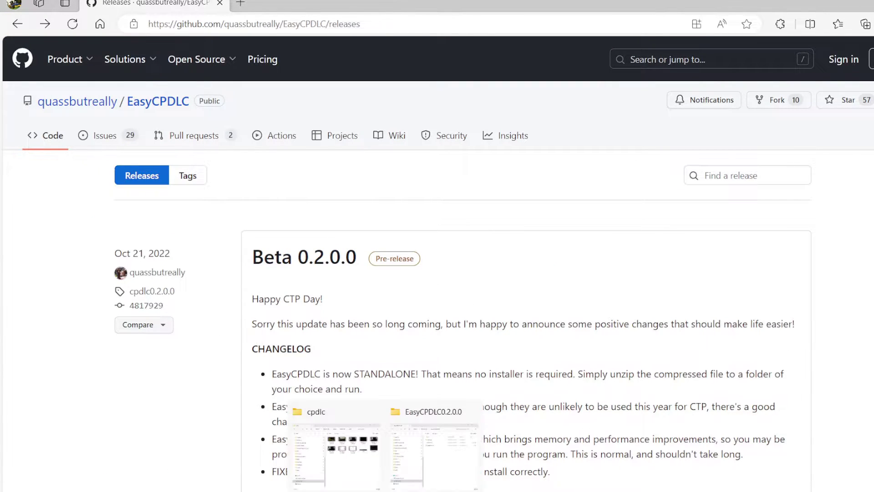
left_click(459, 409)
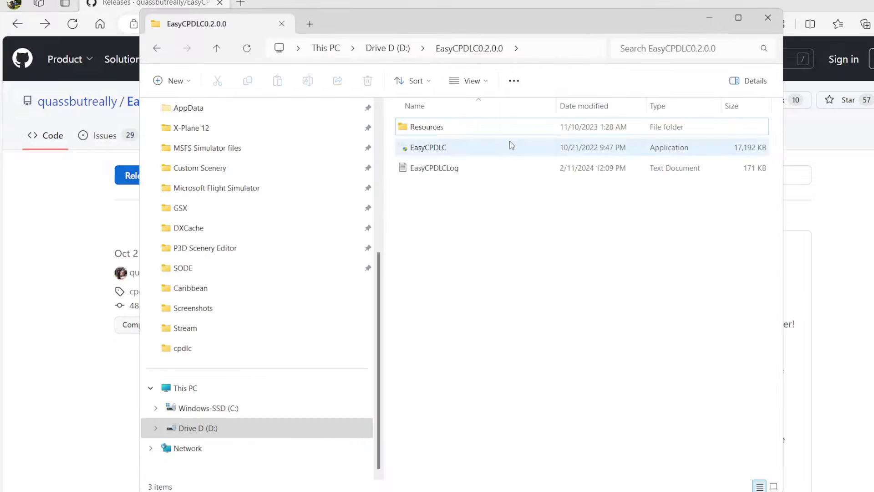
right_click(442, 149)
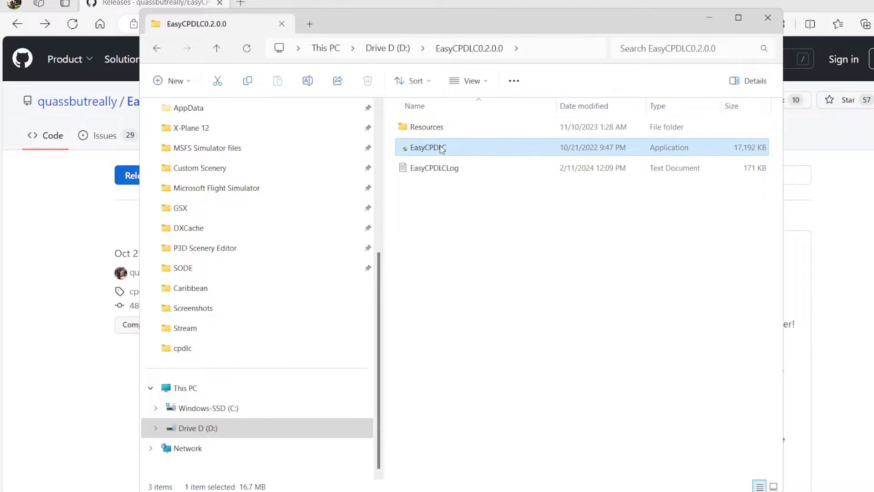
left_click(710, 17)
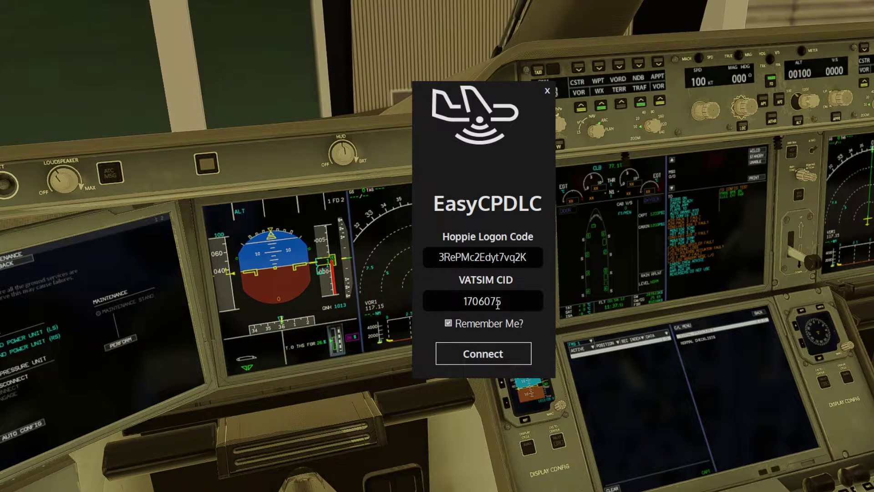
Connect with the saved logon details and read the LOGON SUCCESSFUL, SIMBRIEF OK, SIMULATOR OK system message.
left_click(471, 351)
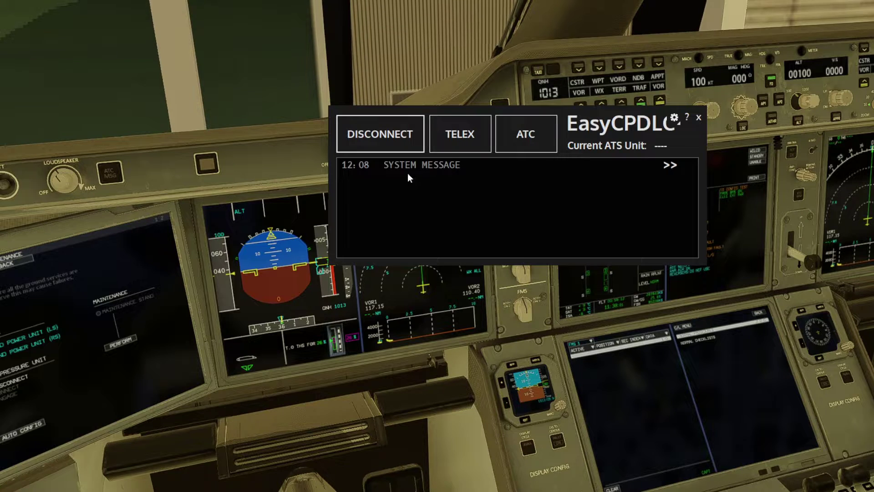
left_click(668, 166)
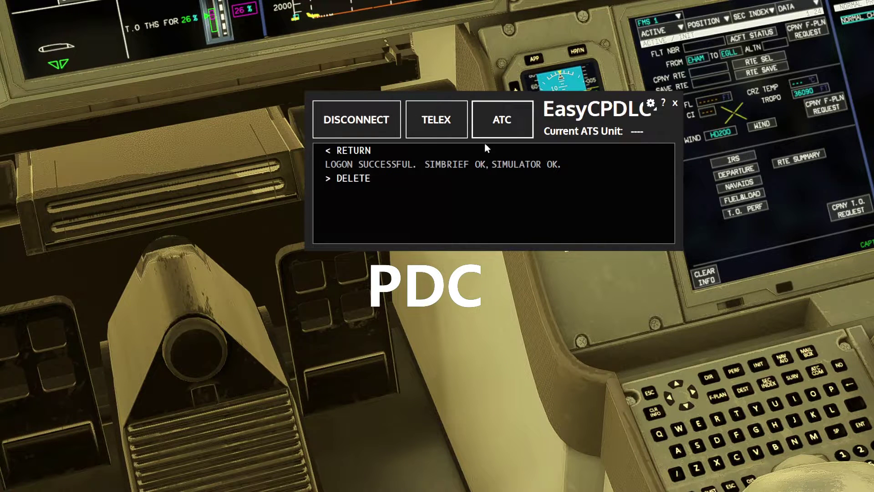
left_click(499, 130)
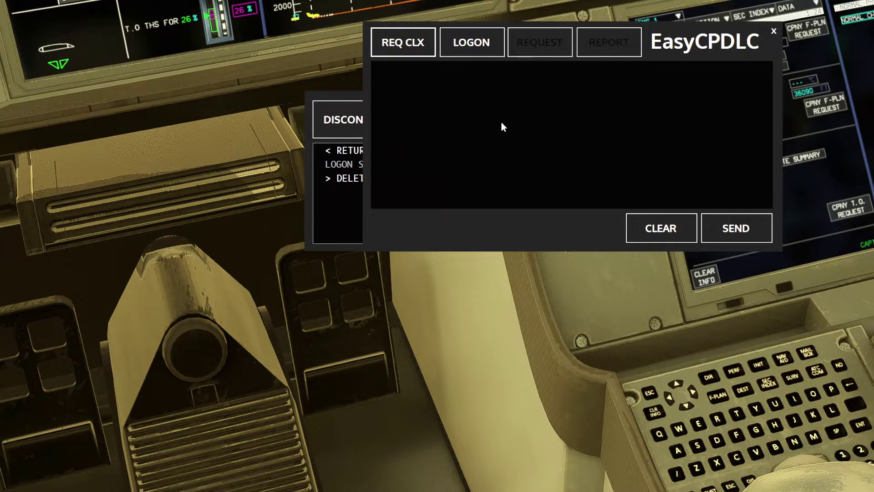
Send a pre-departure clearance request to EHAM for stand D46 with ATIS J.
left_click(410, 46)
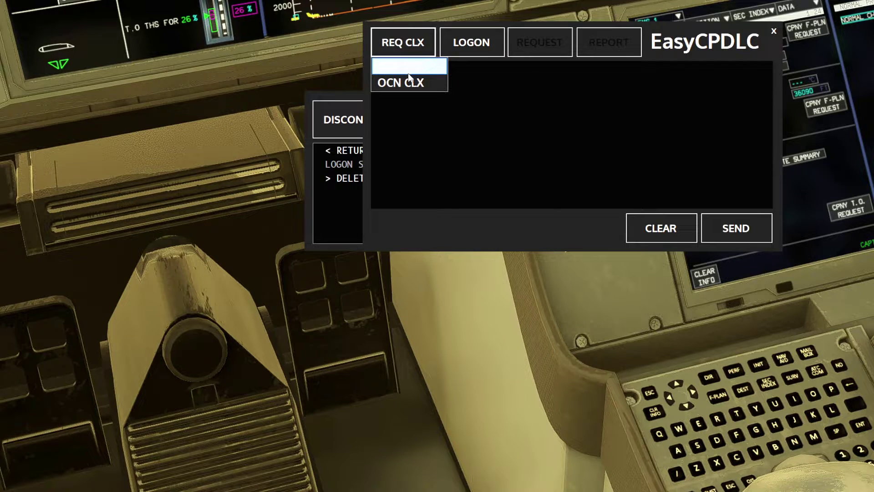
left_click(408, 67)
left_click(458, 74)
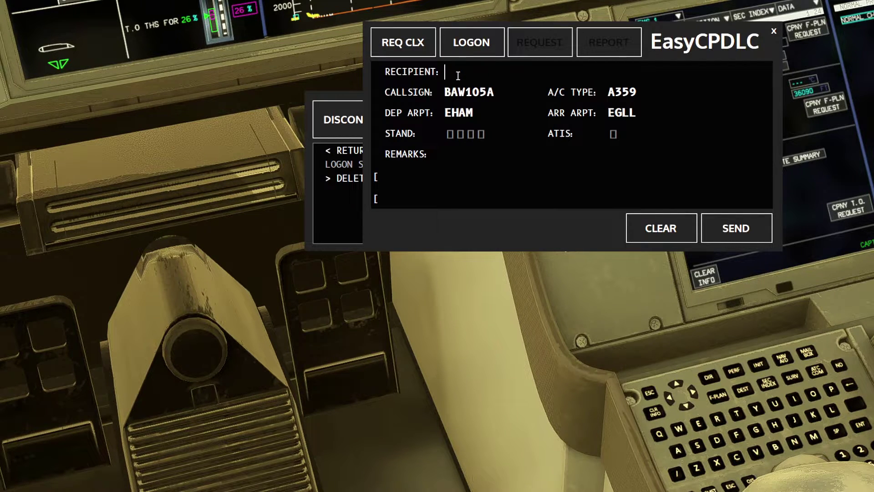
type("EHAM")
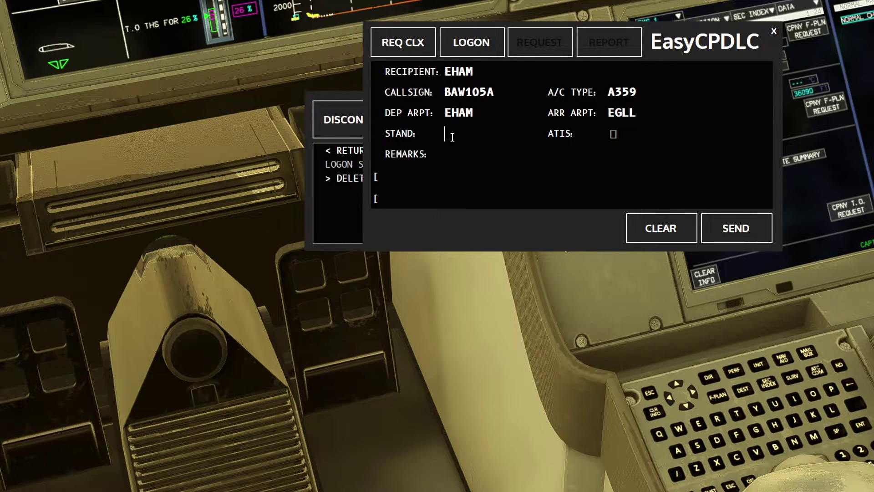
type("D46")
left_click(505, 176)
left_click(614, 136)
type("J")
left_click(734, 229)
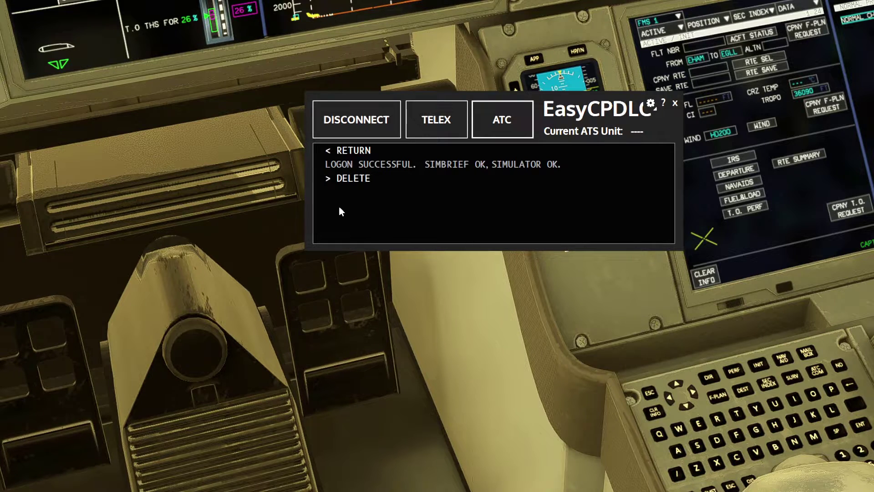
Read the sent 'REQUEST PREDEP CLEARANCE A359 TO EGLL AT EHAM STAND D46 ATIS J' telex.
left_click(329, 151)
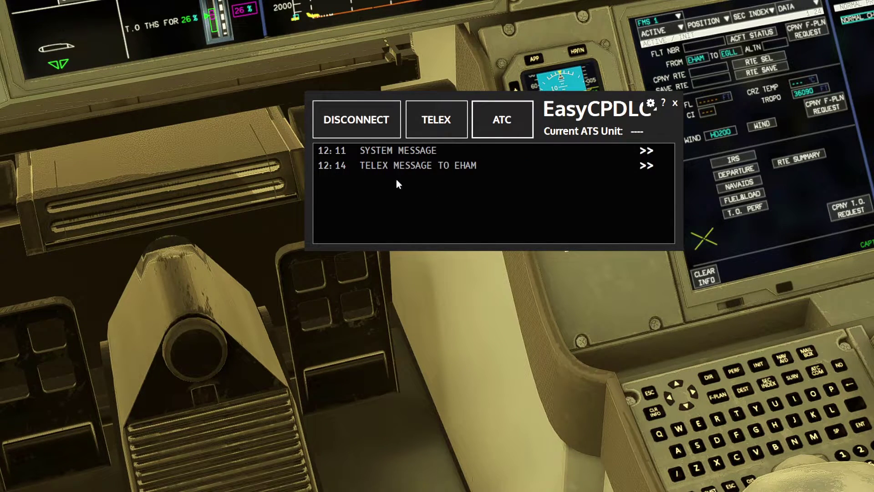
left_click(646, 167)
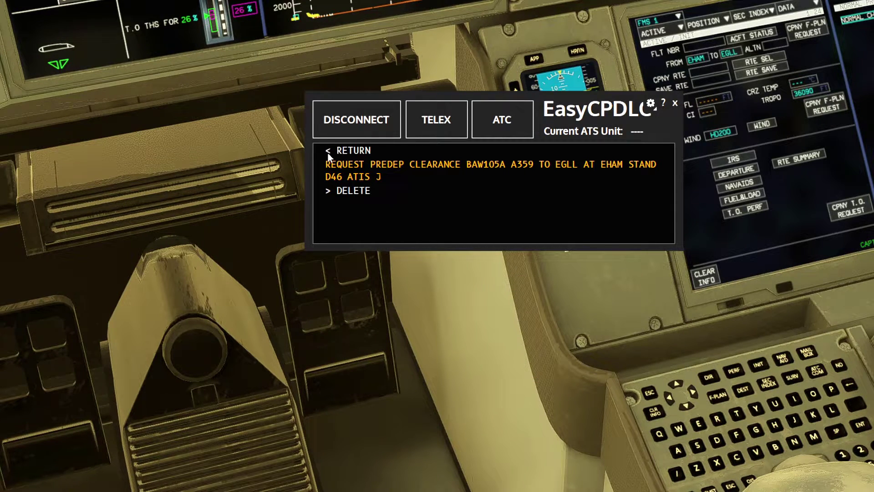
left_click(327, 153)
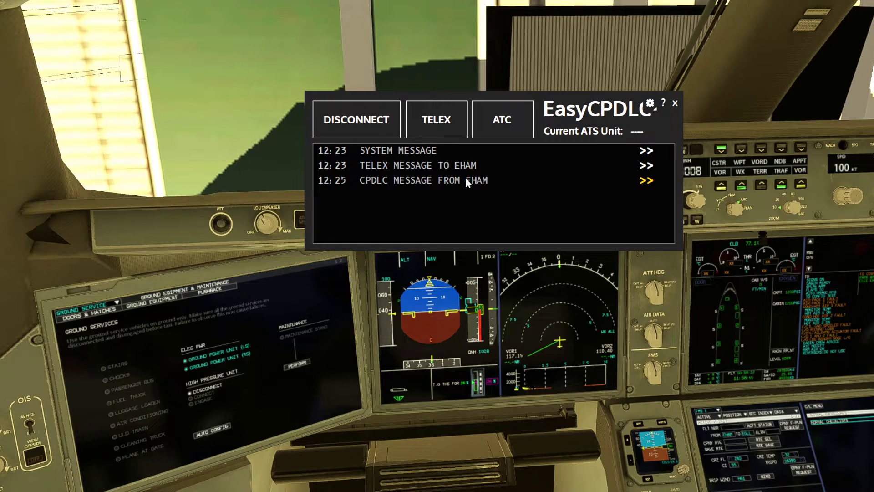
left_click(646, 182)
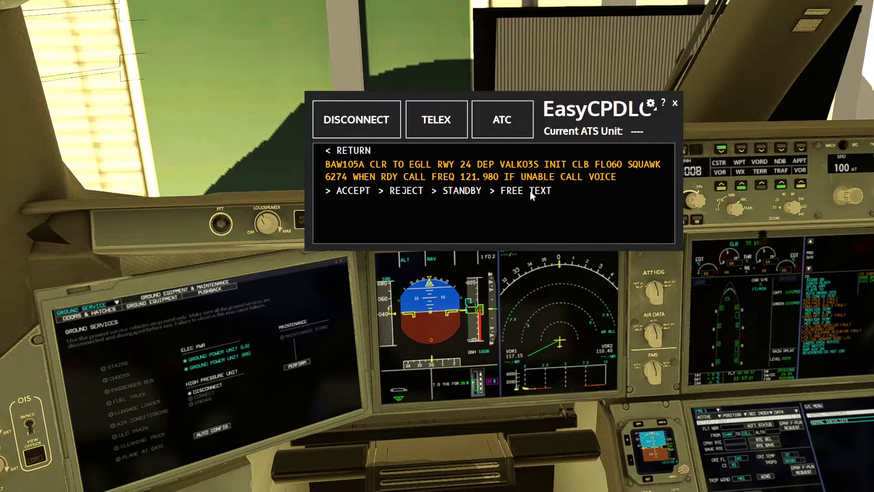
left_click(359, 193)
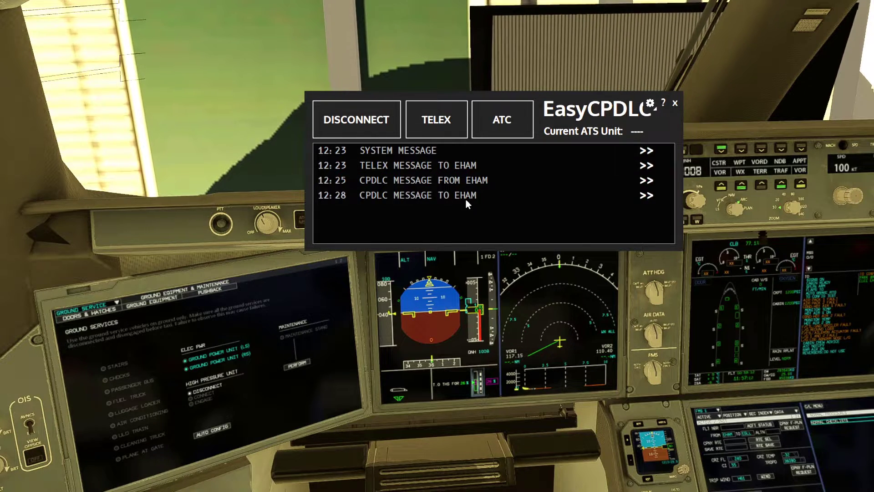
left_click(642, 196)
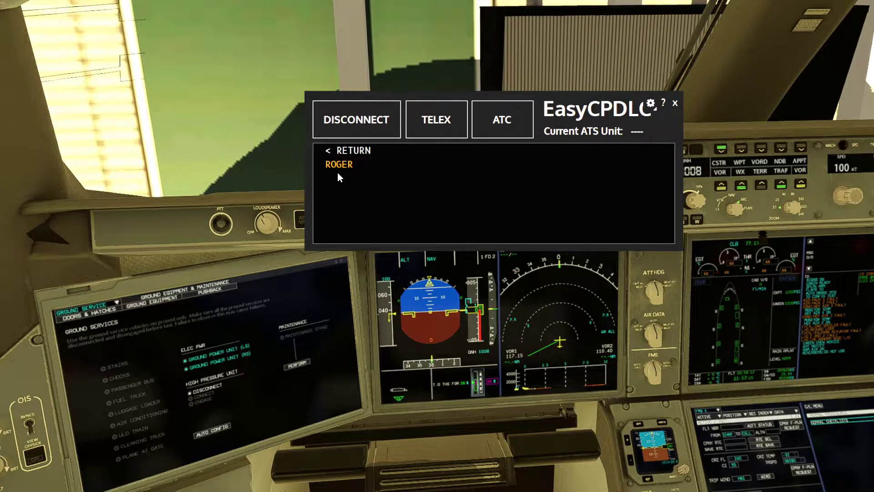
left_click(330, 150)
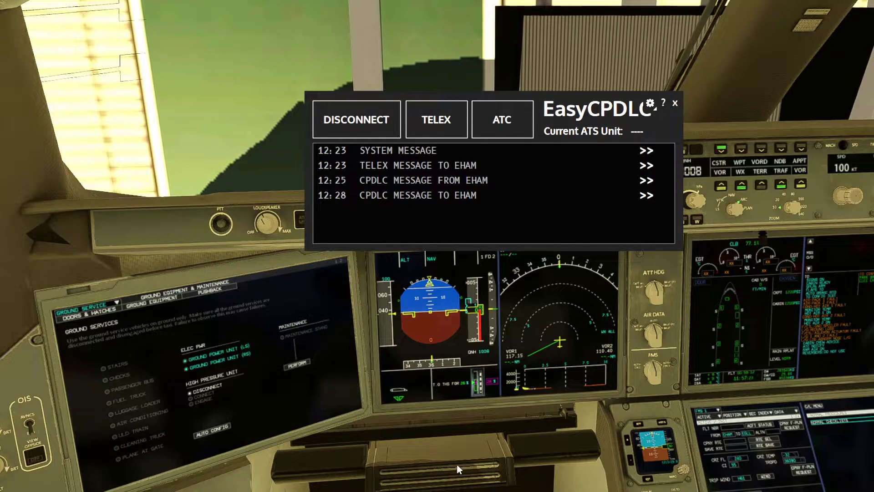
key("alt+Tab")
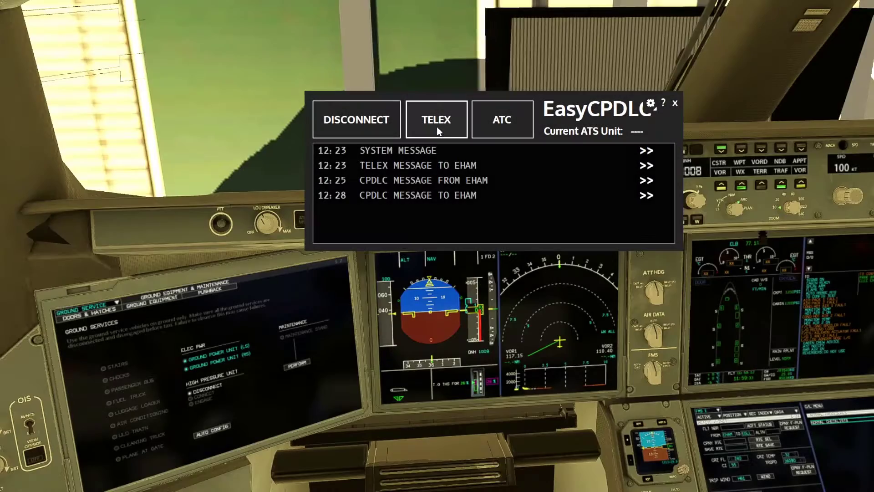
Send a telex ATIS request for station EHAM.
left_click(439, 131)
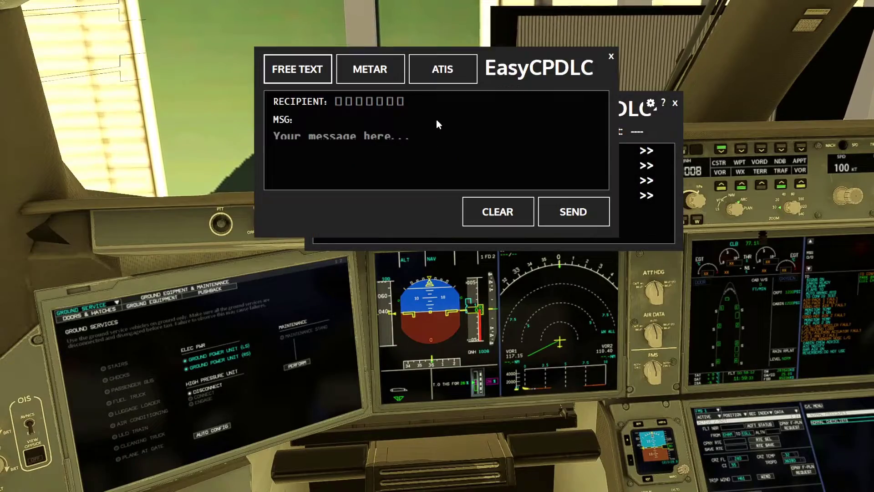
left_click(462, 80)
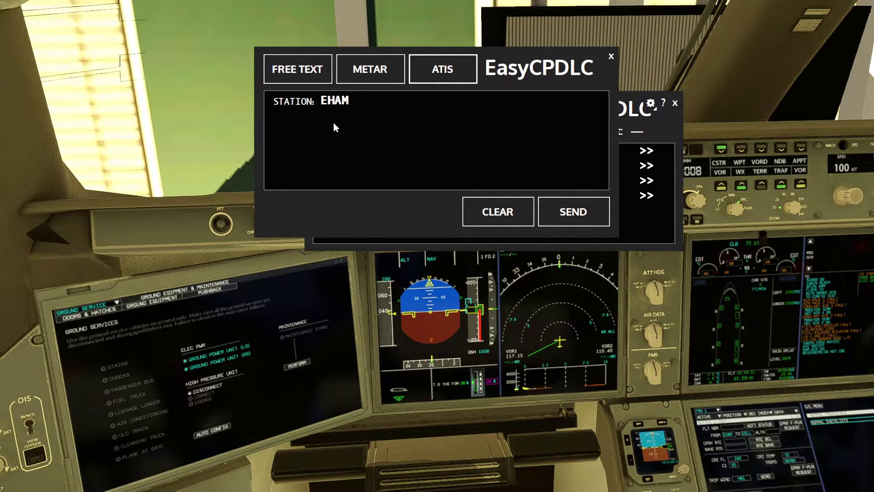
left_click(574, 212)
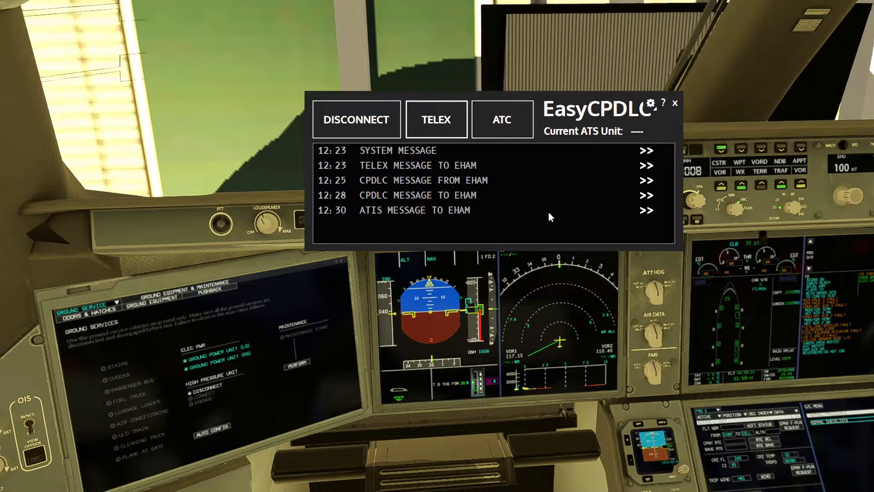
Check the ATIS request, then open the server's Schiphol Information J reply.
left_click(647, 210)
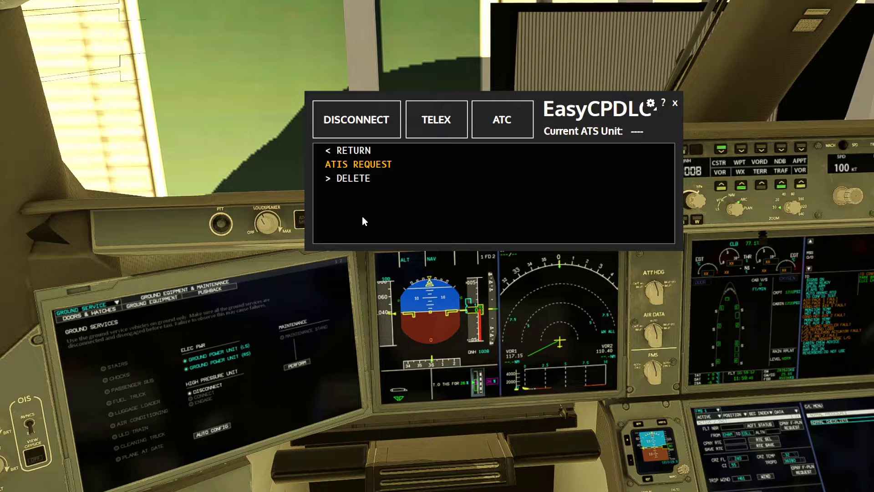
left_click(325, 151)
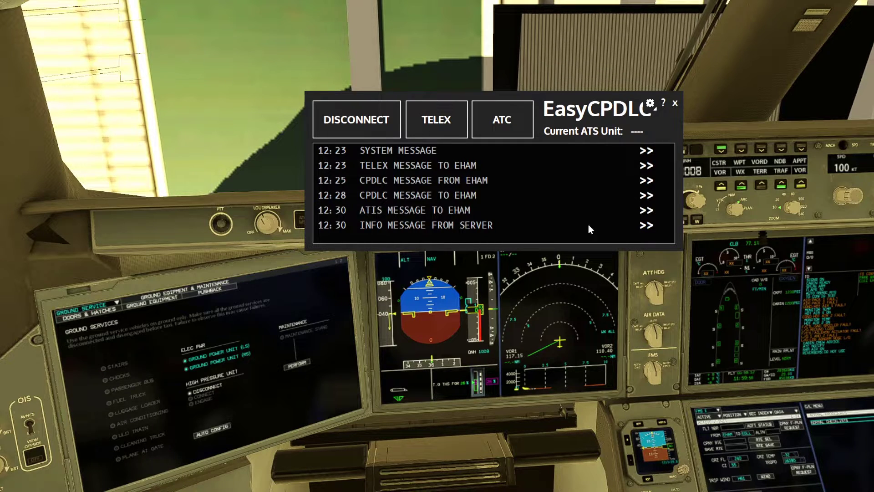
left_click(647, 225)
scroll(486, 198, "up", 1)
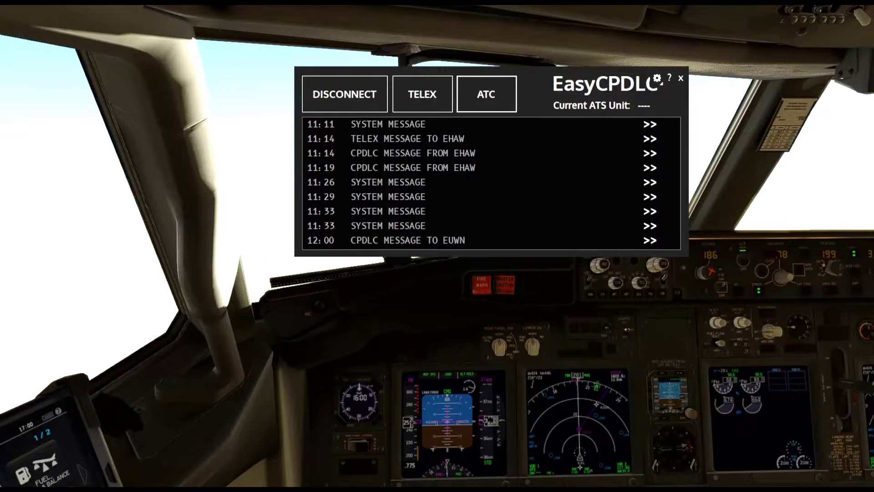
Send a CPDLC logon request to ATC unit EUWN.
left_click(496, 103)
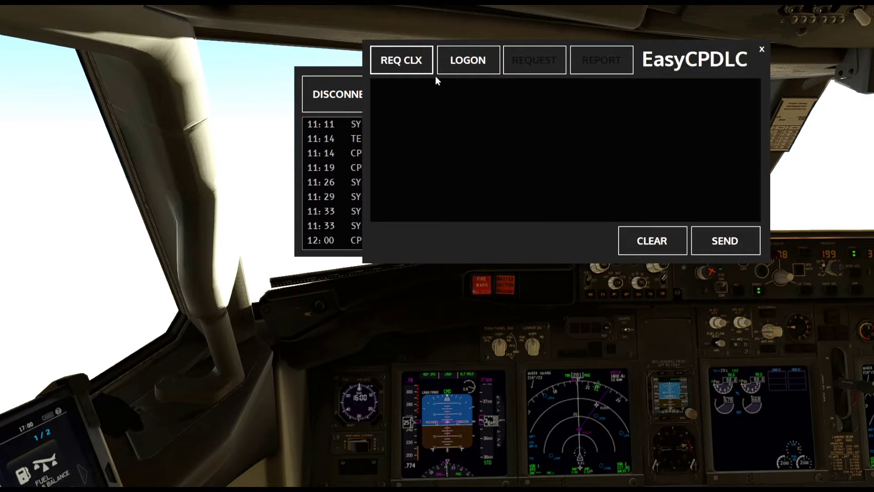
left_click(461, 67)
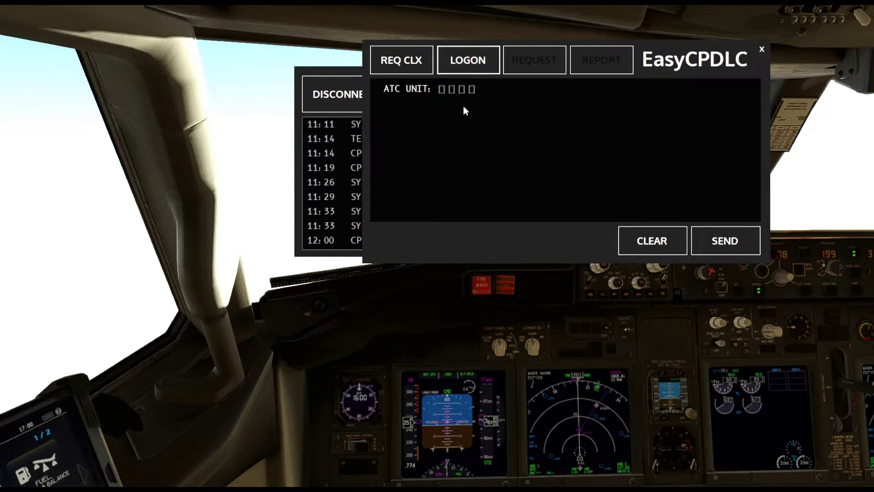
type("E")
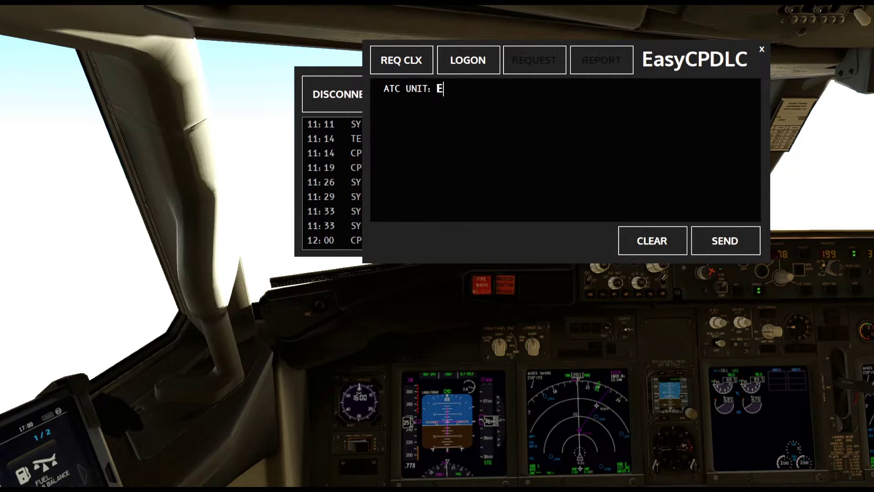
type("UWN")
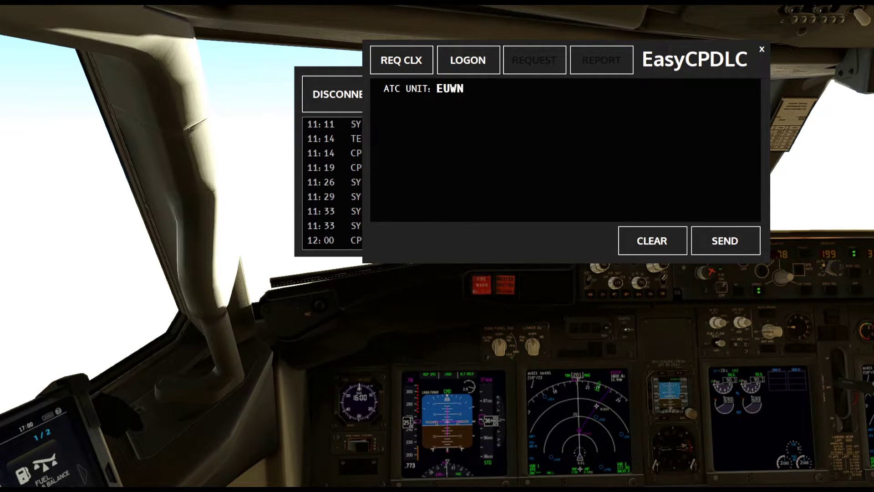
left_click(724, 240)
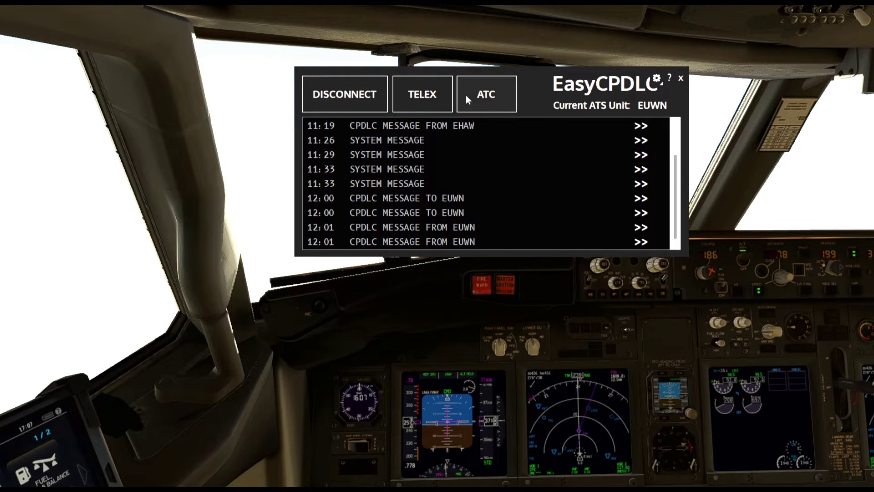
left_click(483, 97)
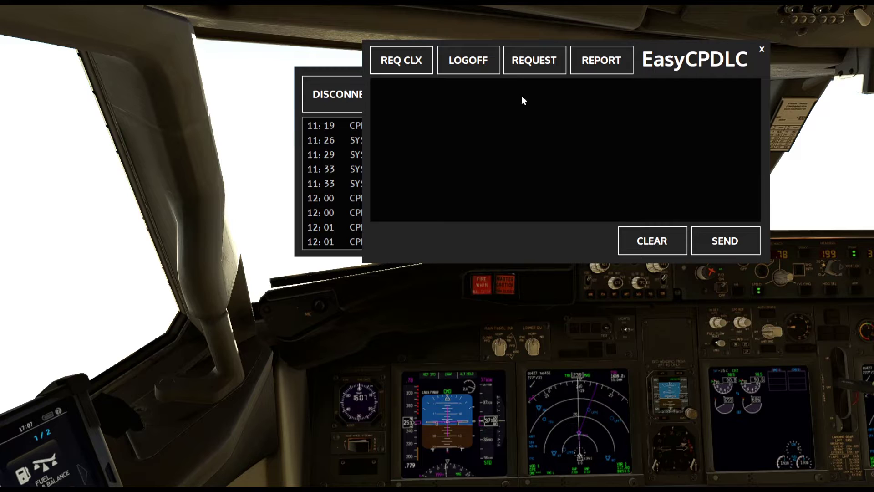
Open a REQUEST DIRECT form to EUWN, ready for the direct-to waypoint.
left_click(542, 63)
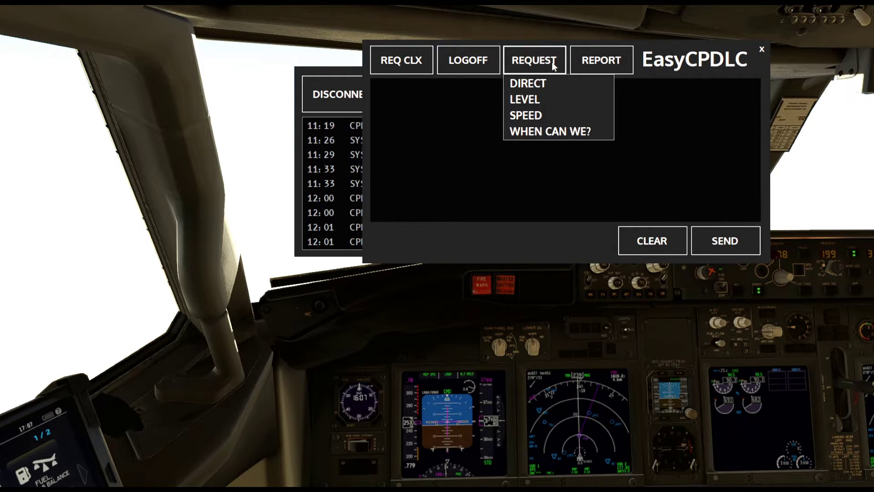
left_click(598, 69)
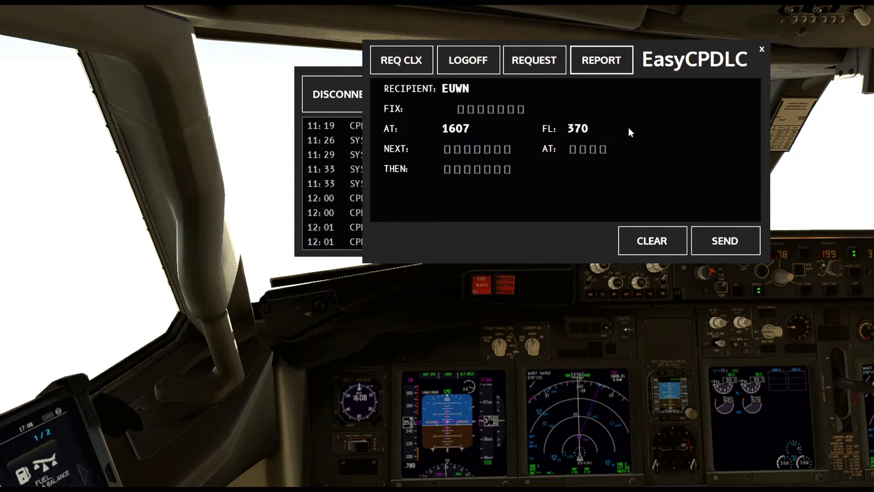
left_click(629, 70)
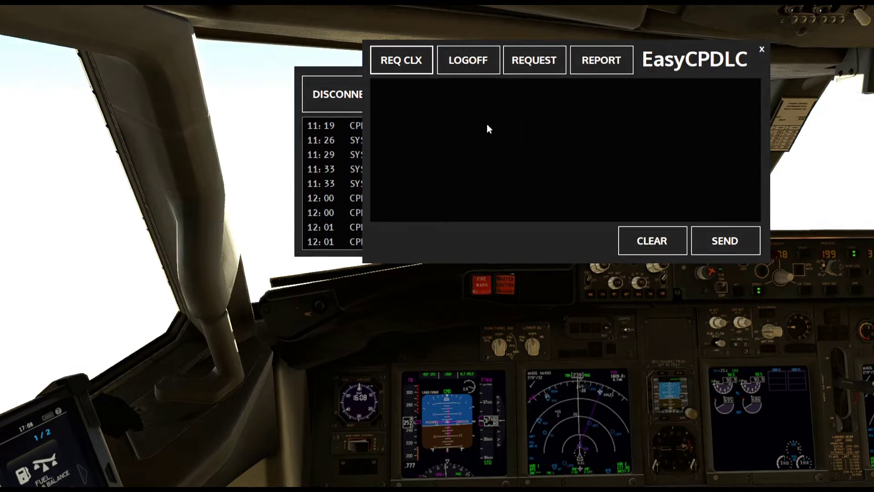
left_click(533, 63)
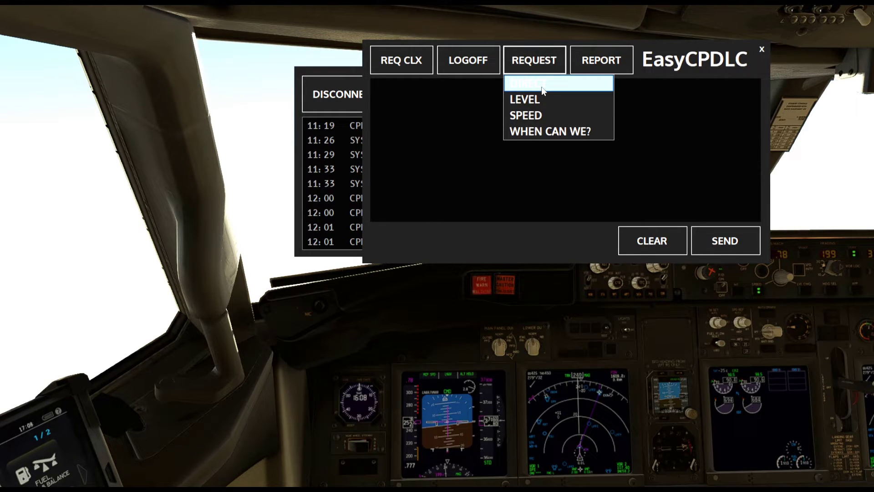
left_click(542, 87)
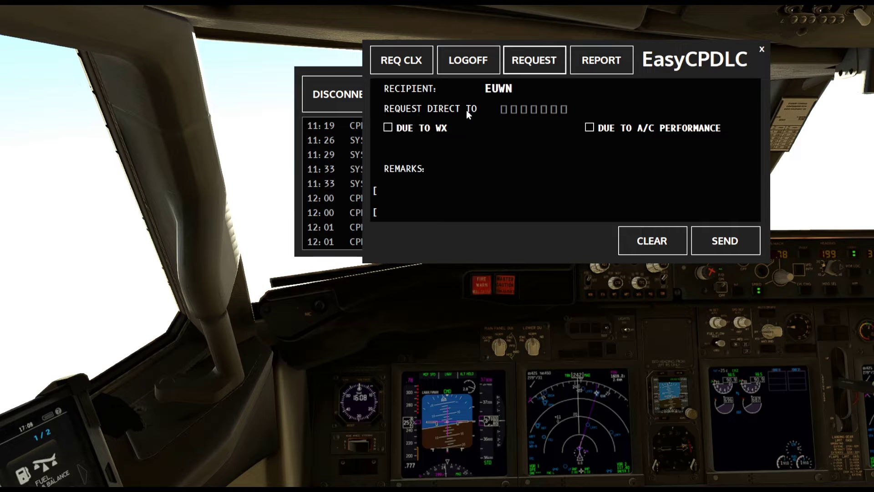
left_click(505, 110)
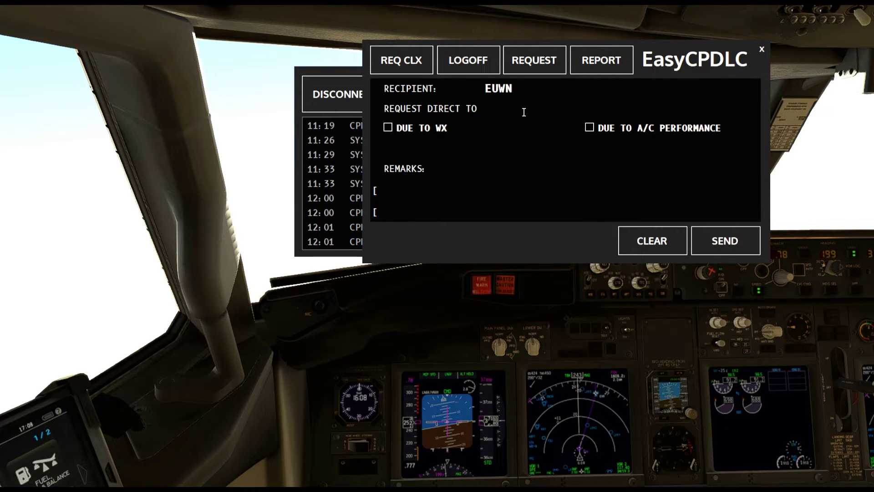